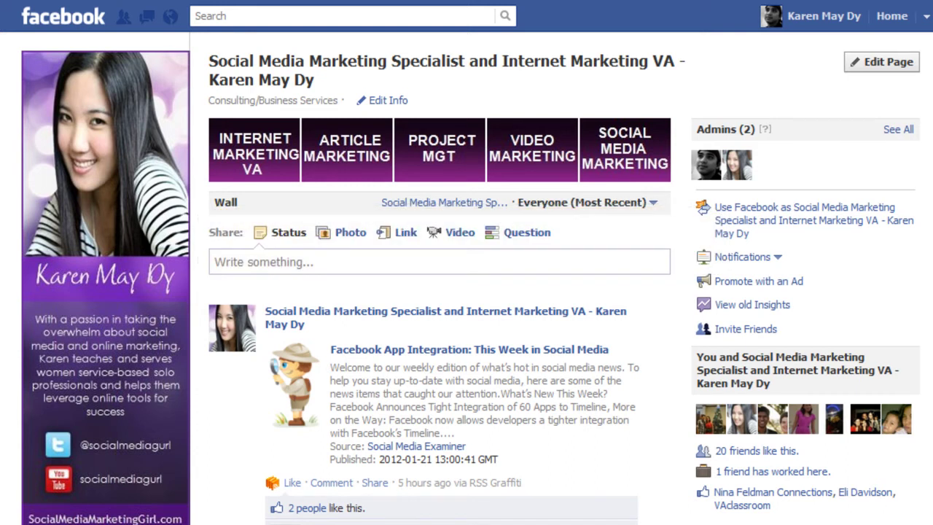
Search Facebook for 'contact form' and bring up the full list of results
scroll(466, 277, "down", 4)
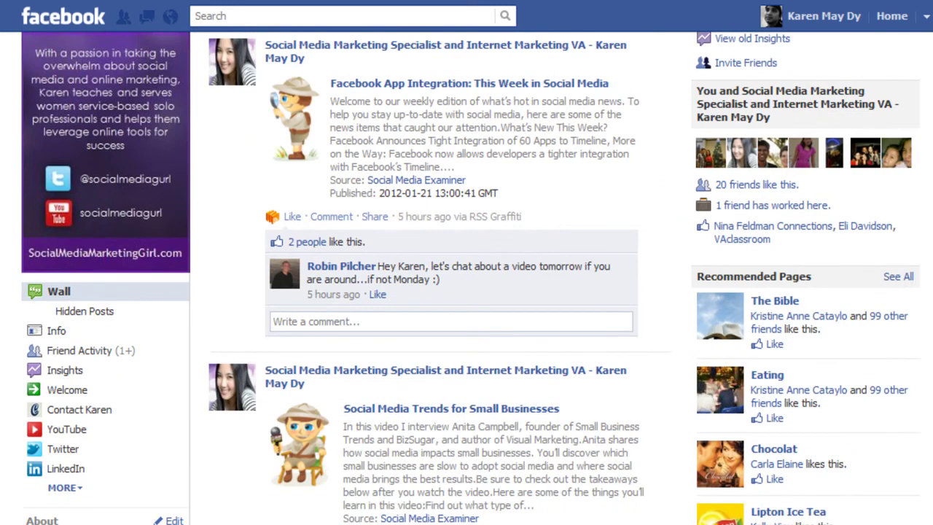
scroll(467, 277, "down", 1)
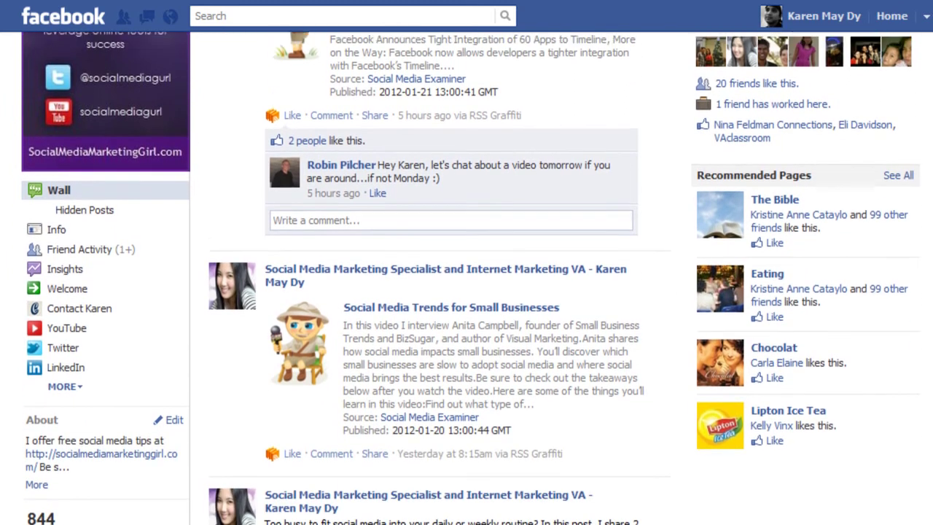
scroll(247, 401, "up", 1)
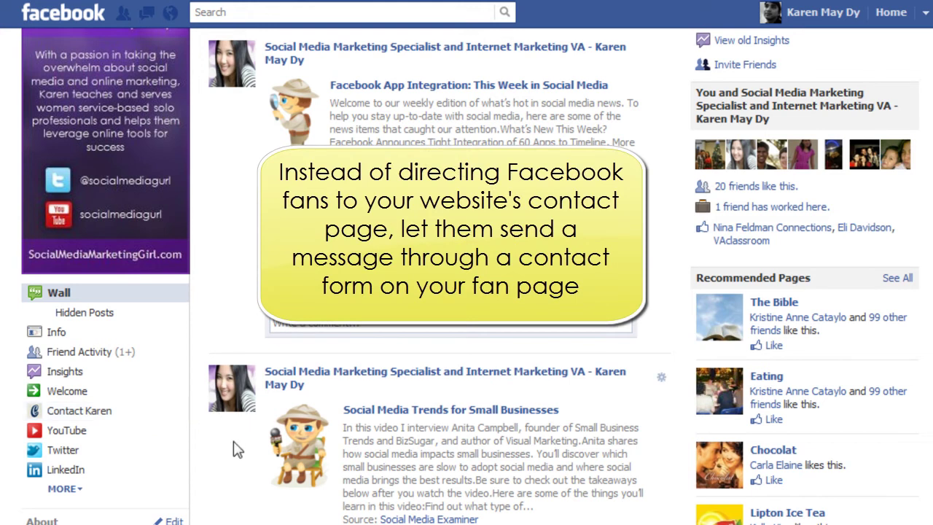
scroll(233, 448, "up", 4)
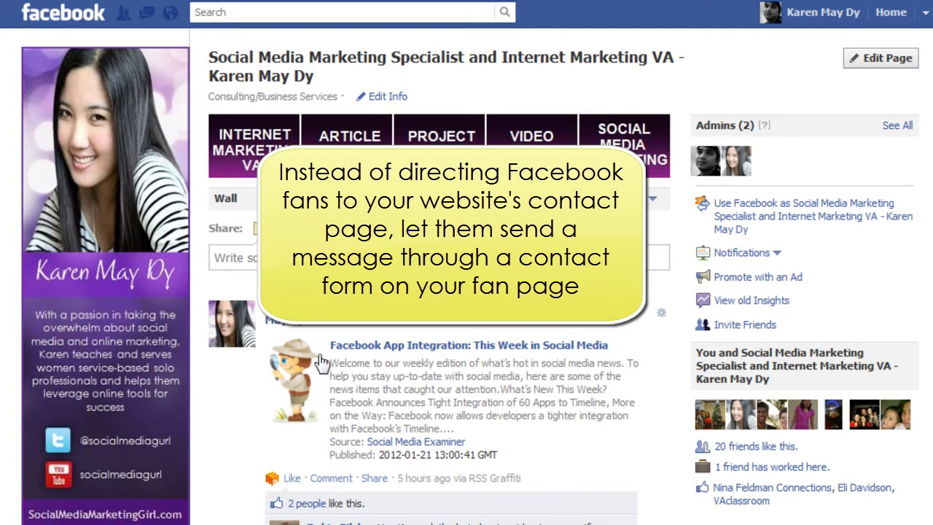
scroll(371, 298, "down", 4)
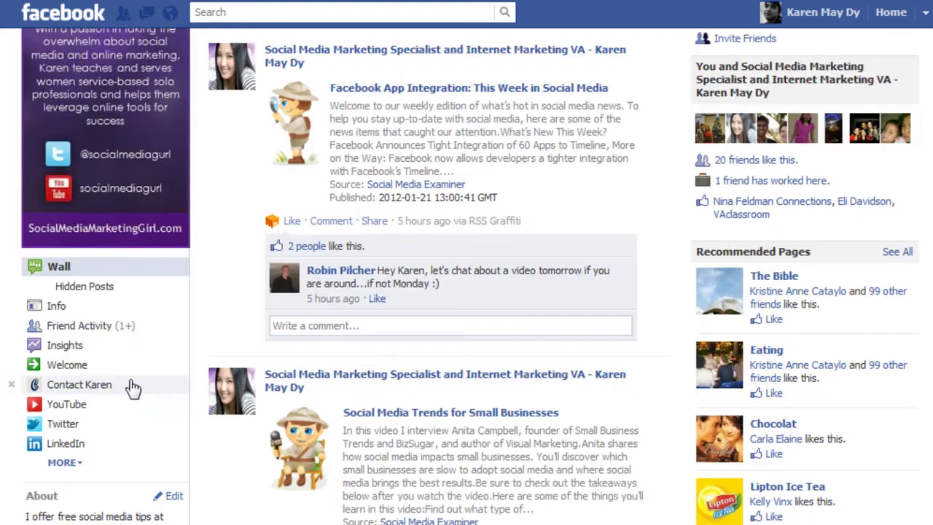
scroll(466, 292, "up", 4)
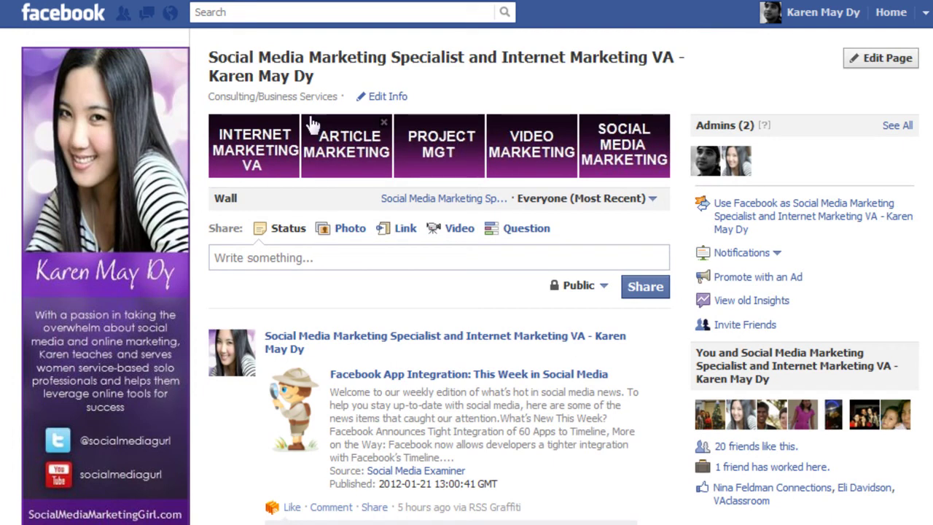
left_click(272, 13)
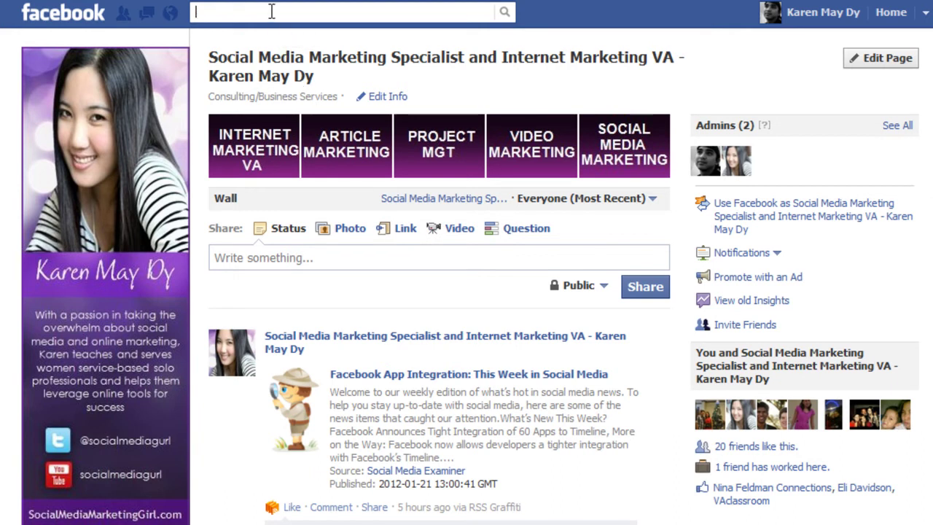
type("con")
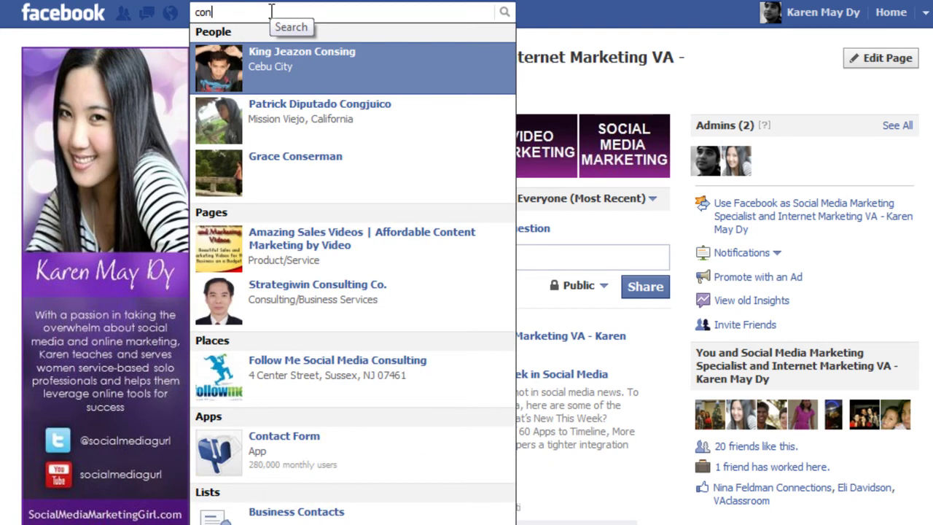
type("tact form")
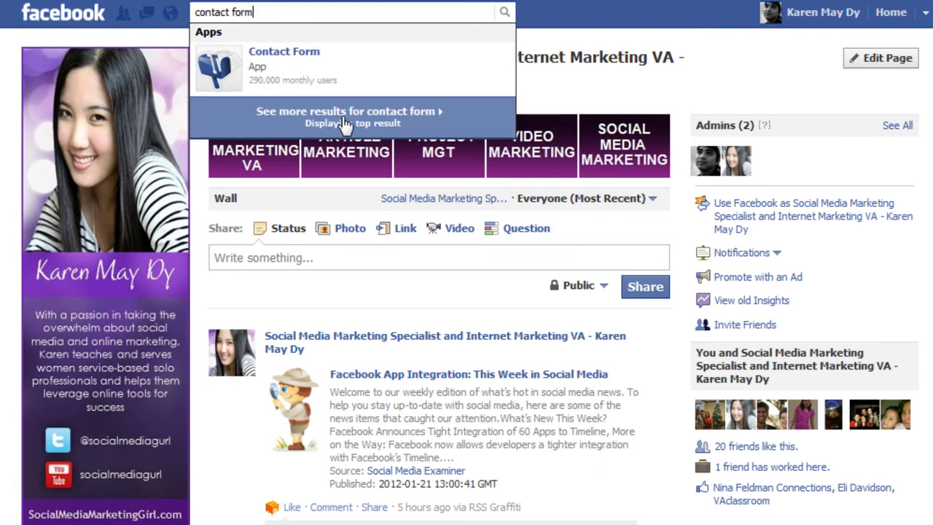
left_click(393, 123)
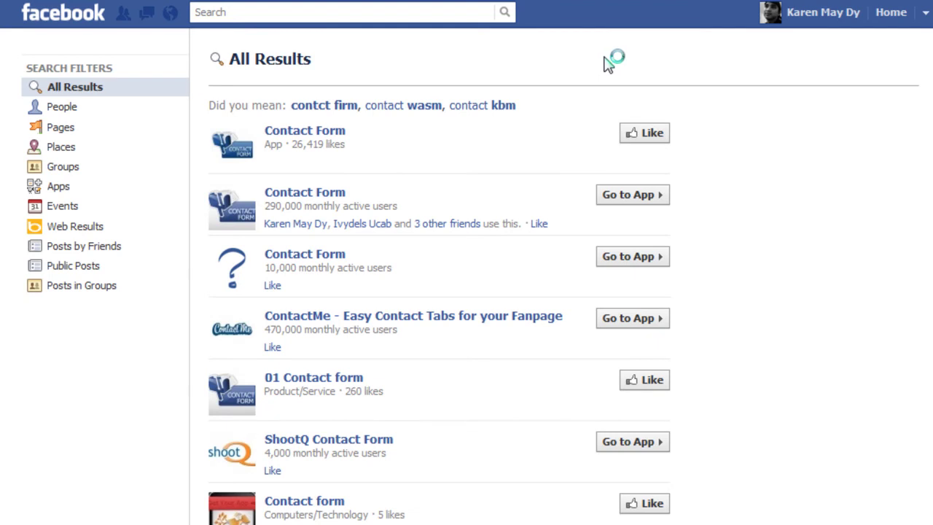
Filter the 'contact form' results to Apps only and open the Contact Form app
scroll(567, 58, "down", 3)
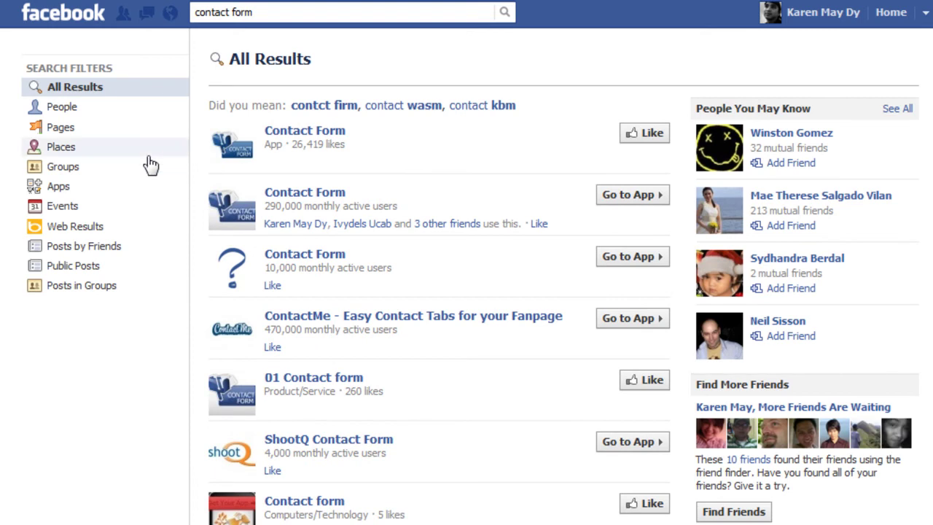
left_click(102, 191)
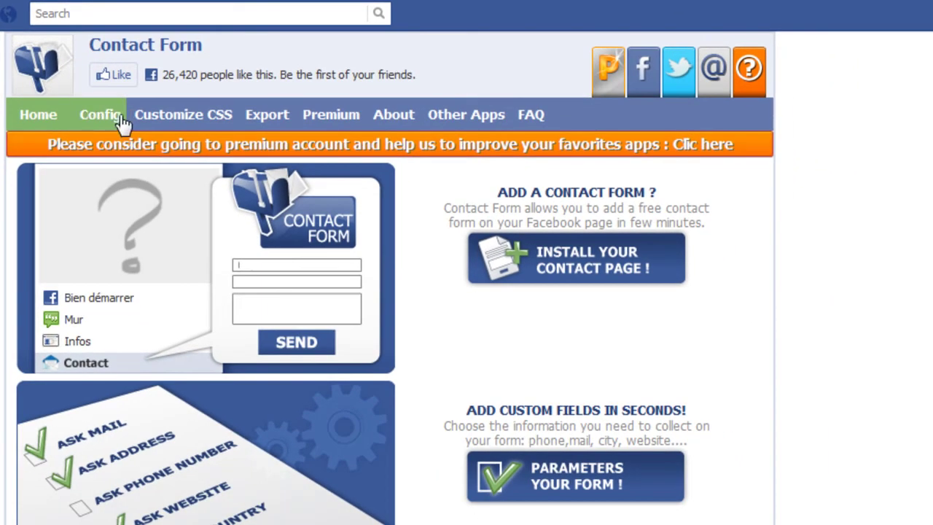
In the Config tab, check the contact name, contact email, website URL and header message fields
left_click(123, 140)
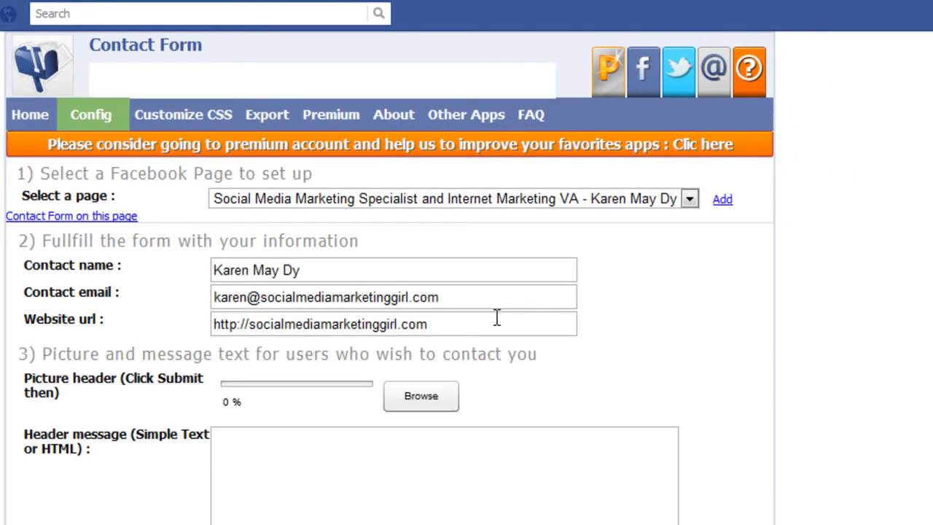
left_click(478, 474)
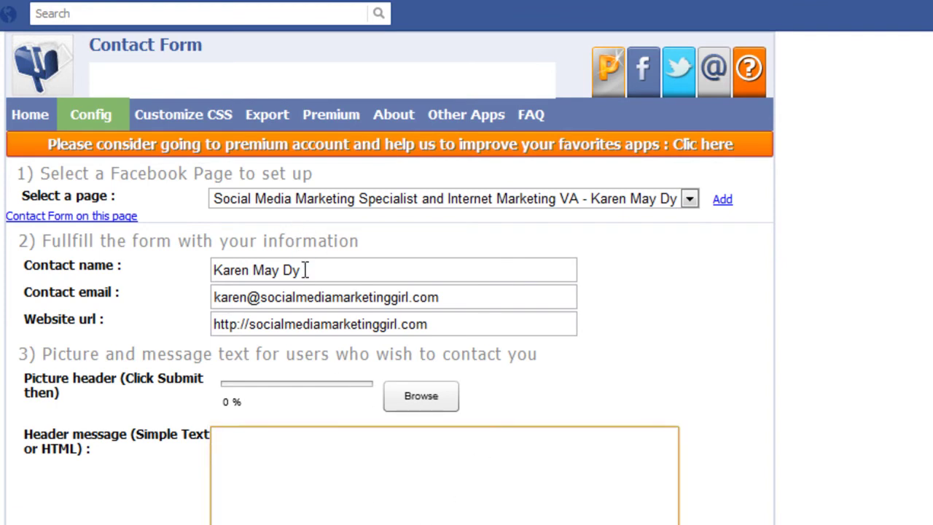
left_click(355, 272)
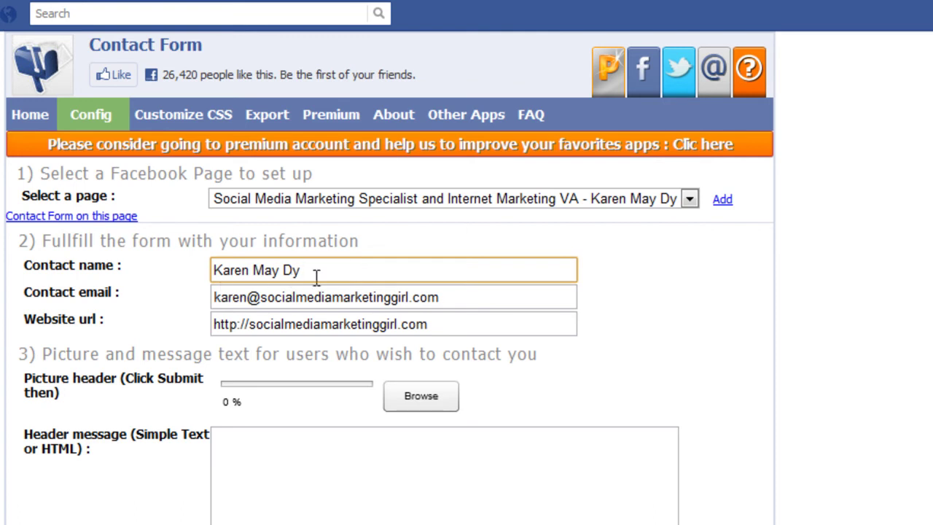
left_click(471, 298)
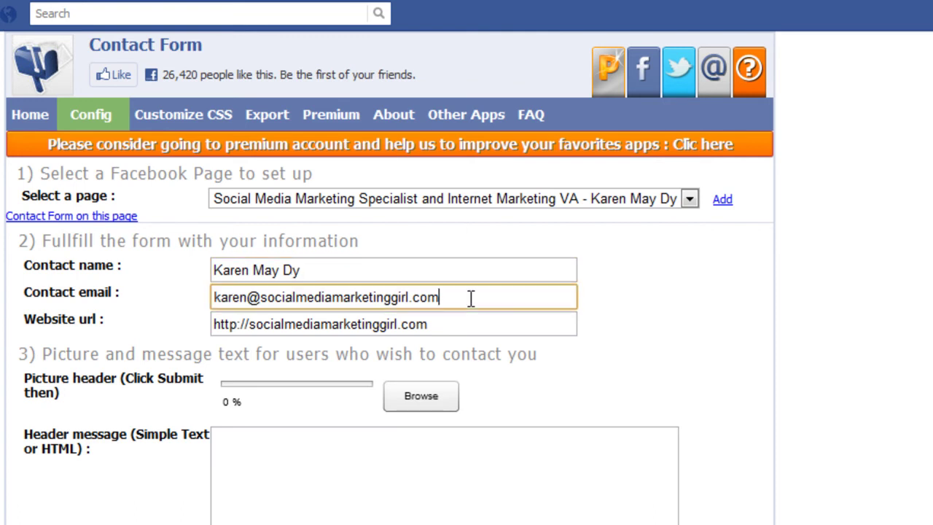
left_click(459, 325)
left_click(474, 477)
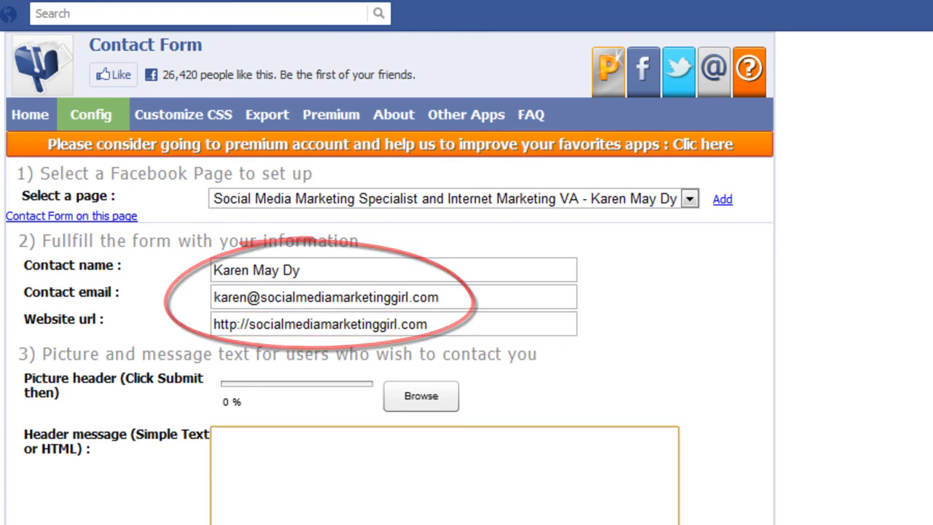
scroll(390, 277, "down", 4)
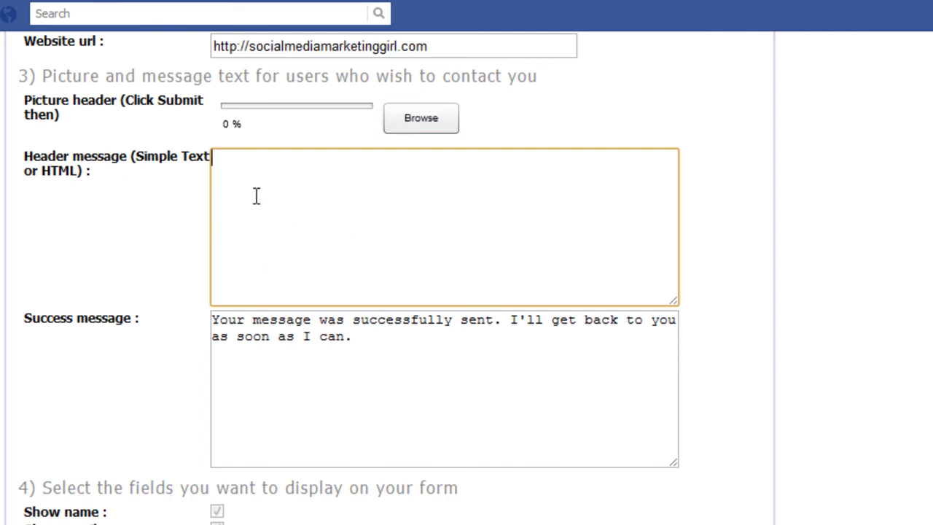
Review the success message text, selecting its second sentence before deselecting
left_click(381, 337)
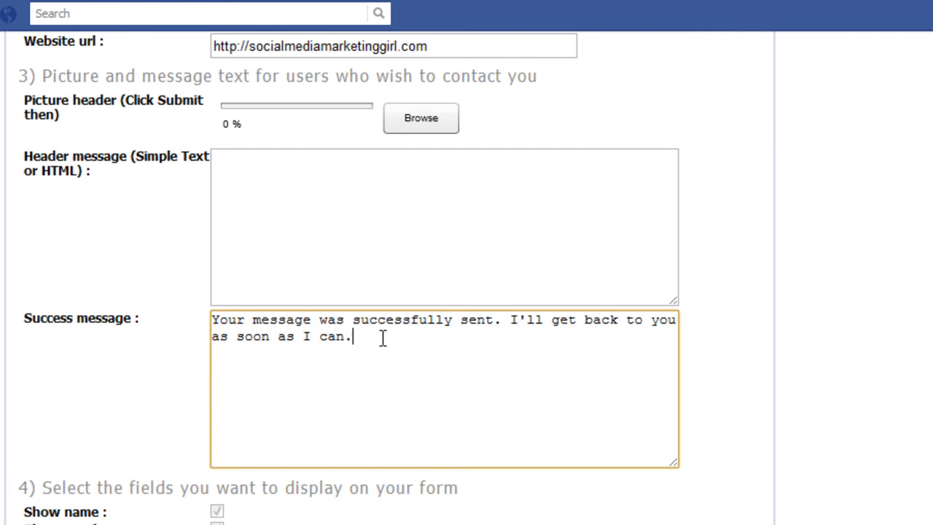
left_click(511, 321)
left_click_drag(511, 320, 535, 335)
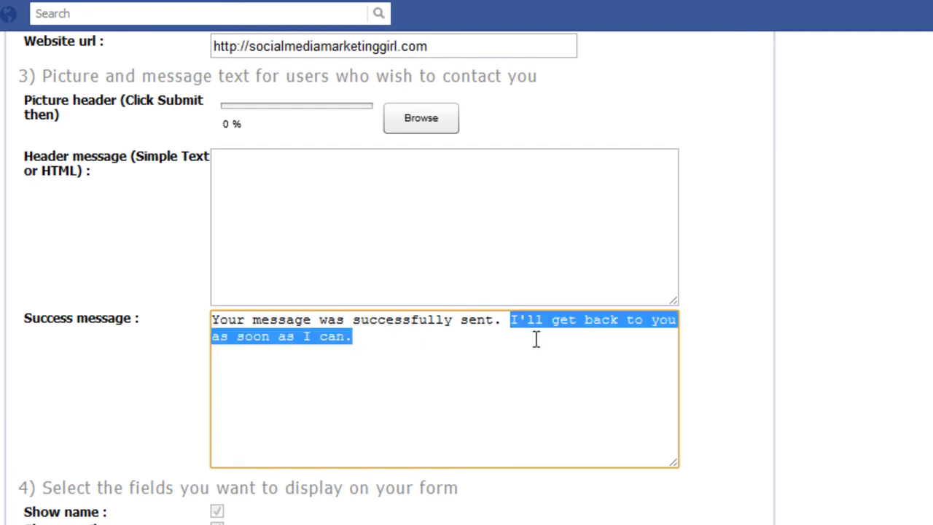
left_click(430, 346)
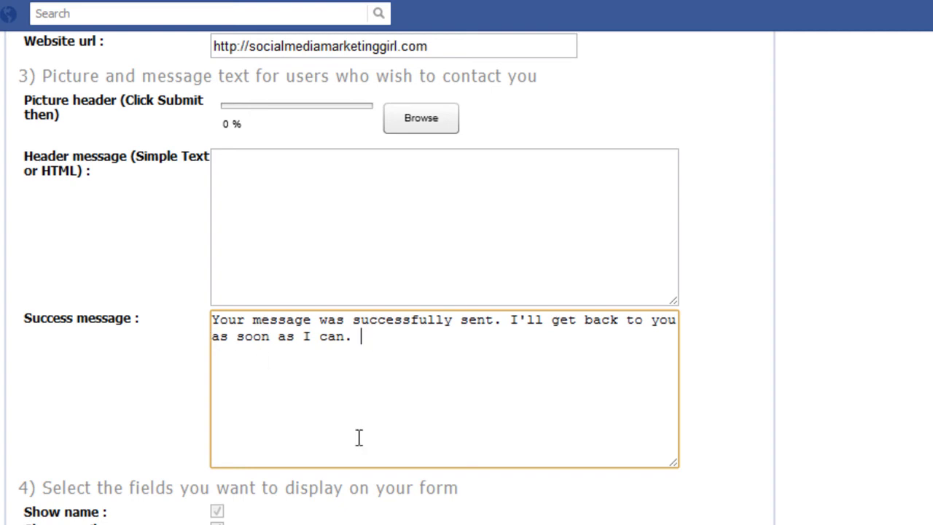
Check the contact email's domain, then return to the app-only 'contact form' search results
scroll(357, 437, "down", 3)
scroll(358, 437, "up", 6)
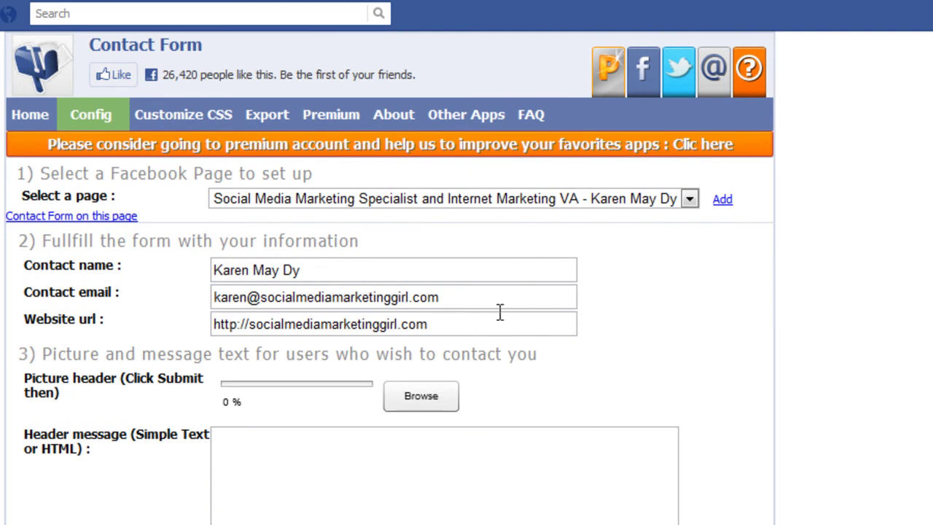
left_click_drag(477, 295, 183, 301)
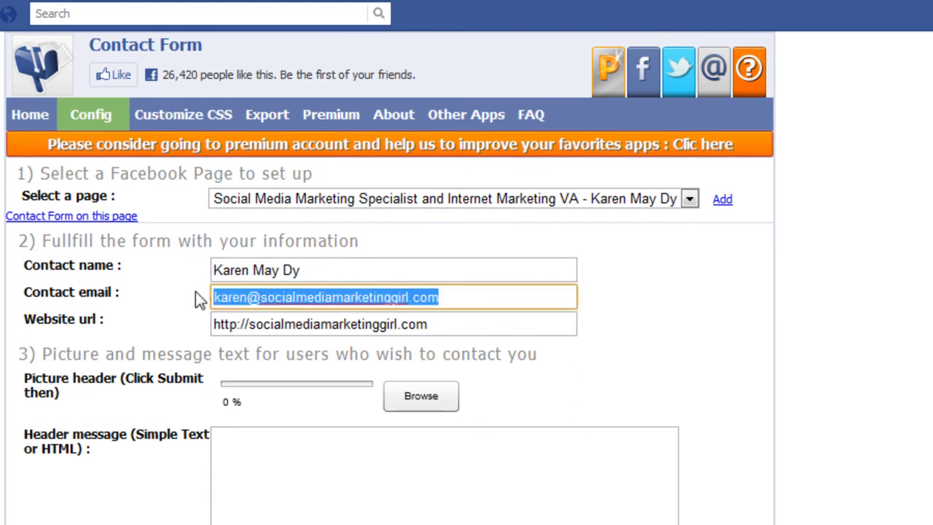
left_click(258, 296)
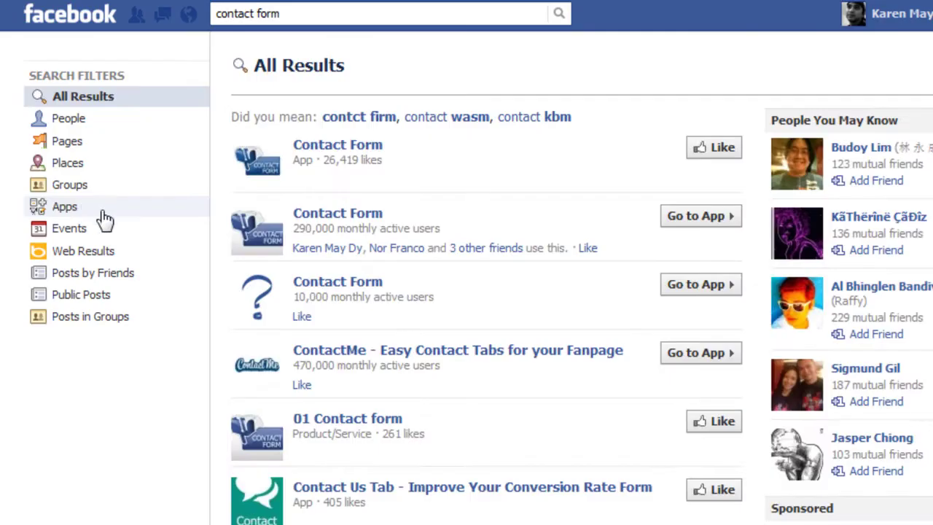
left_click(66, 207)
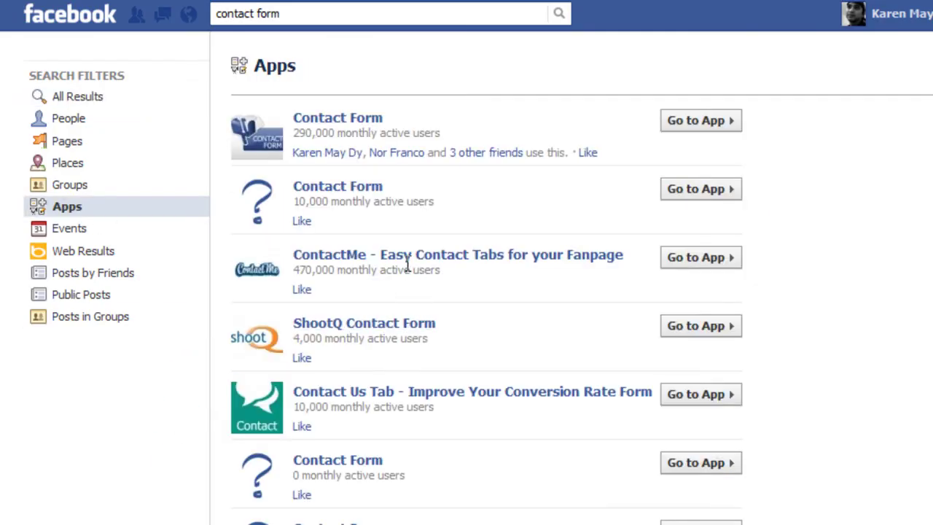
Open the ContactMe app's Contact tab and try its Message, Email and Name fields
mouse_move(429, 270)
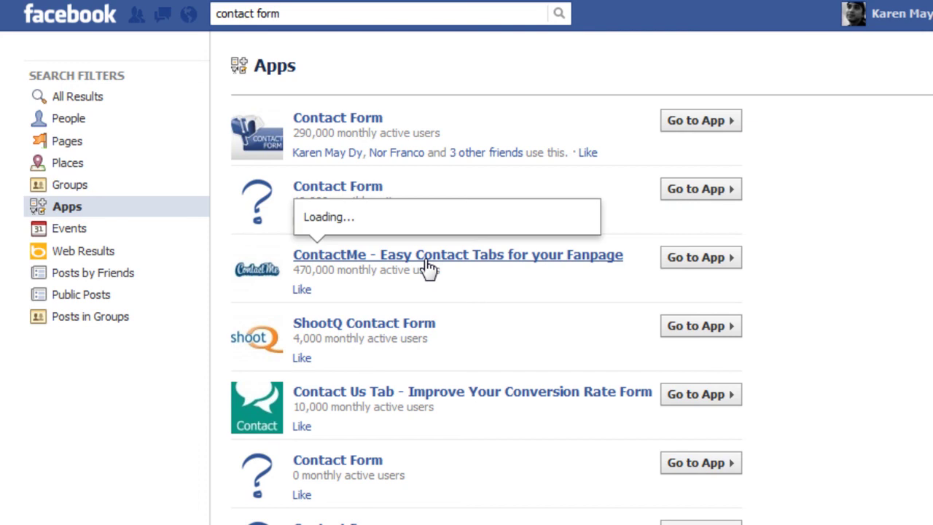
left_click(429, 270)
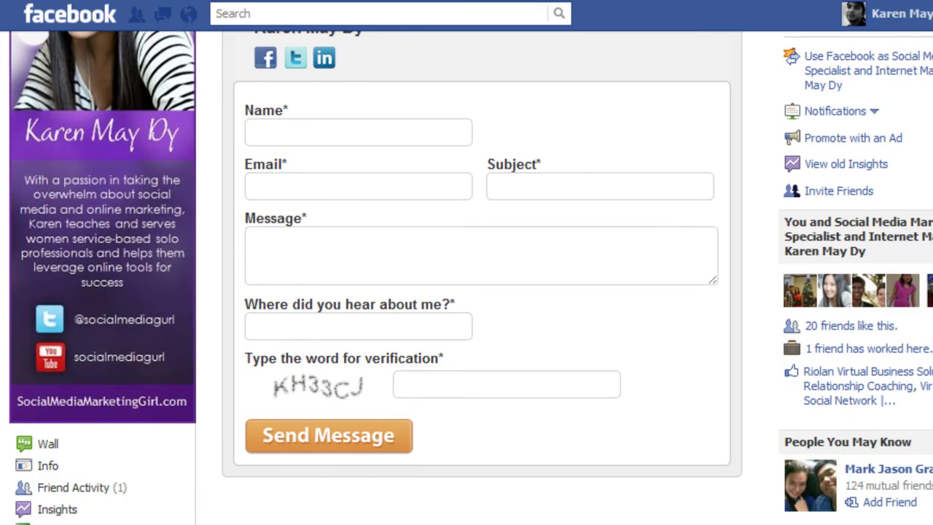
scroll(467, 277, "up", 3)
scroll(467, 277, "up", 1)
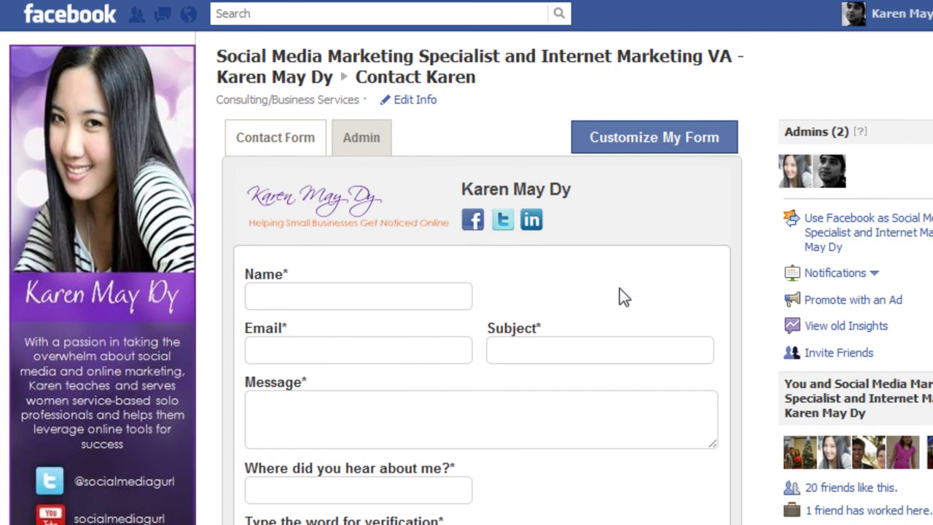
left_click(488, 394)
left_click(445, 358)
key("shift+Tab")
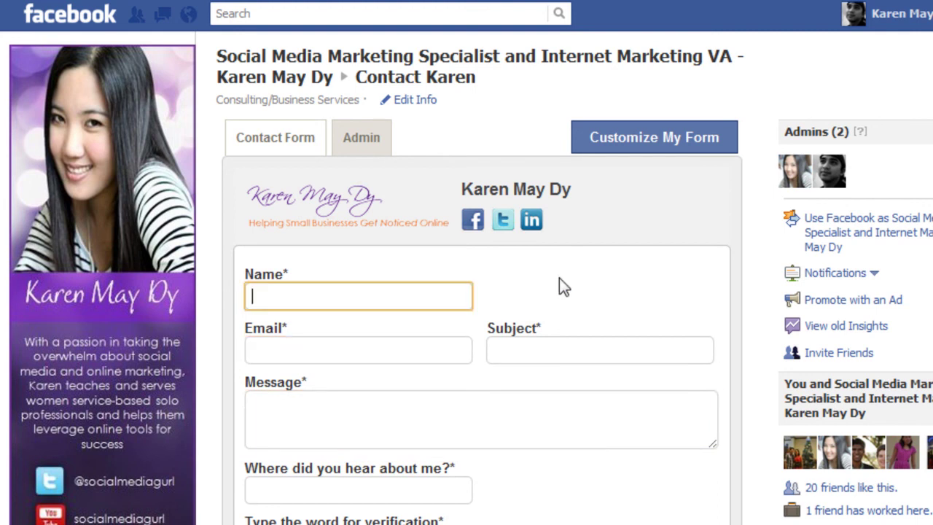